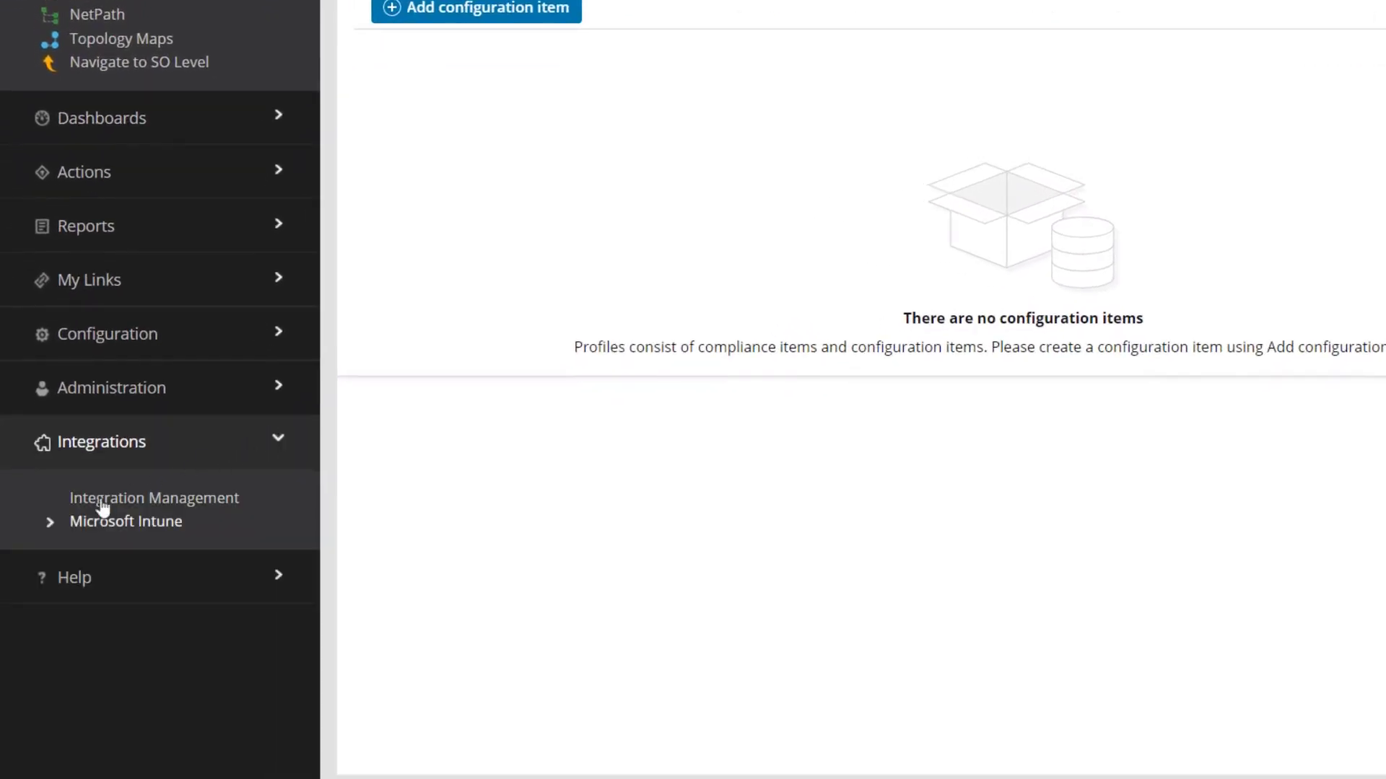
# Go to Integrations > Microsoft Intune > Profiles in the sidebar.
pyautogui.click(51, 524)
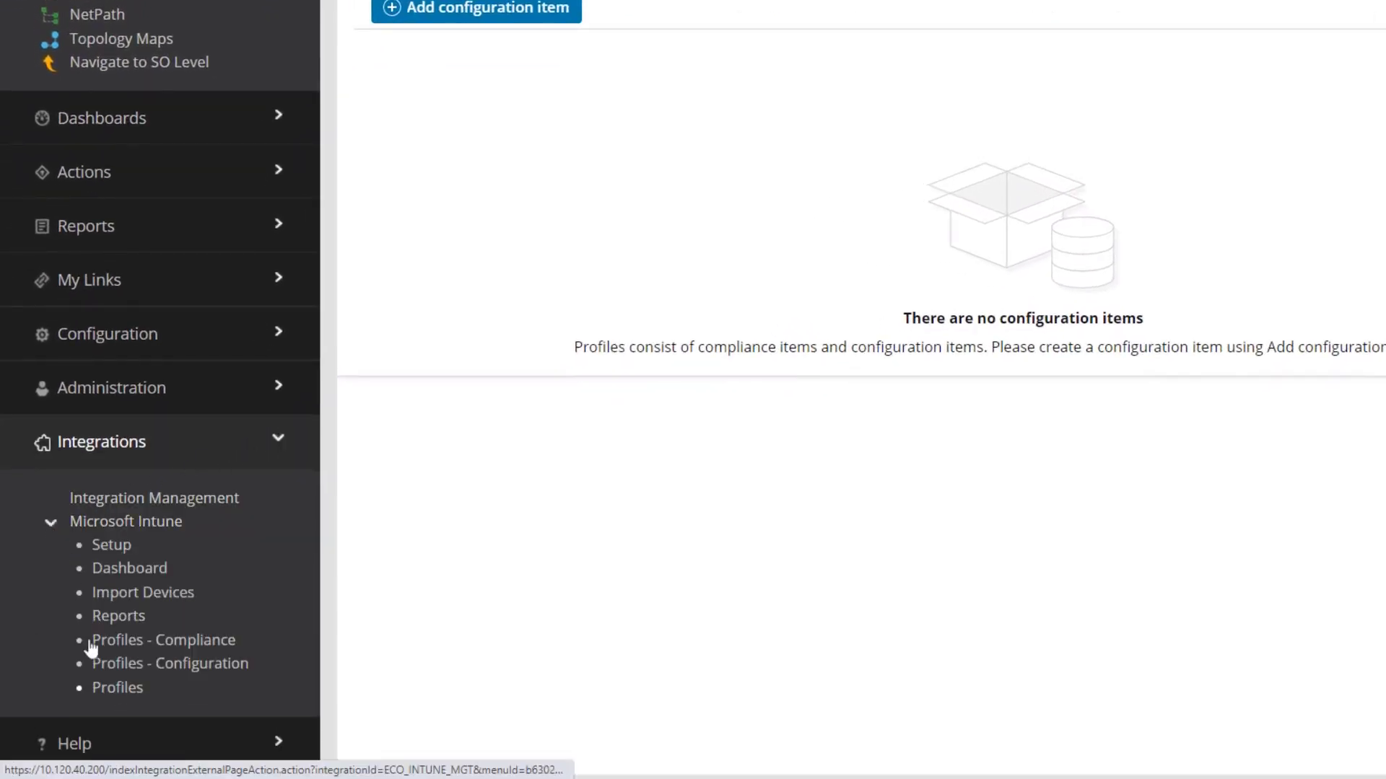
pyautogui.click(109, 689)
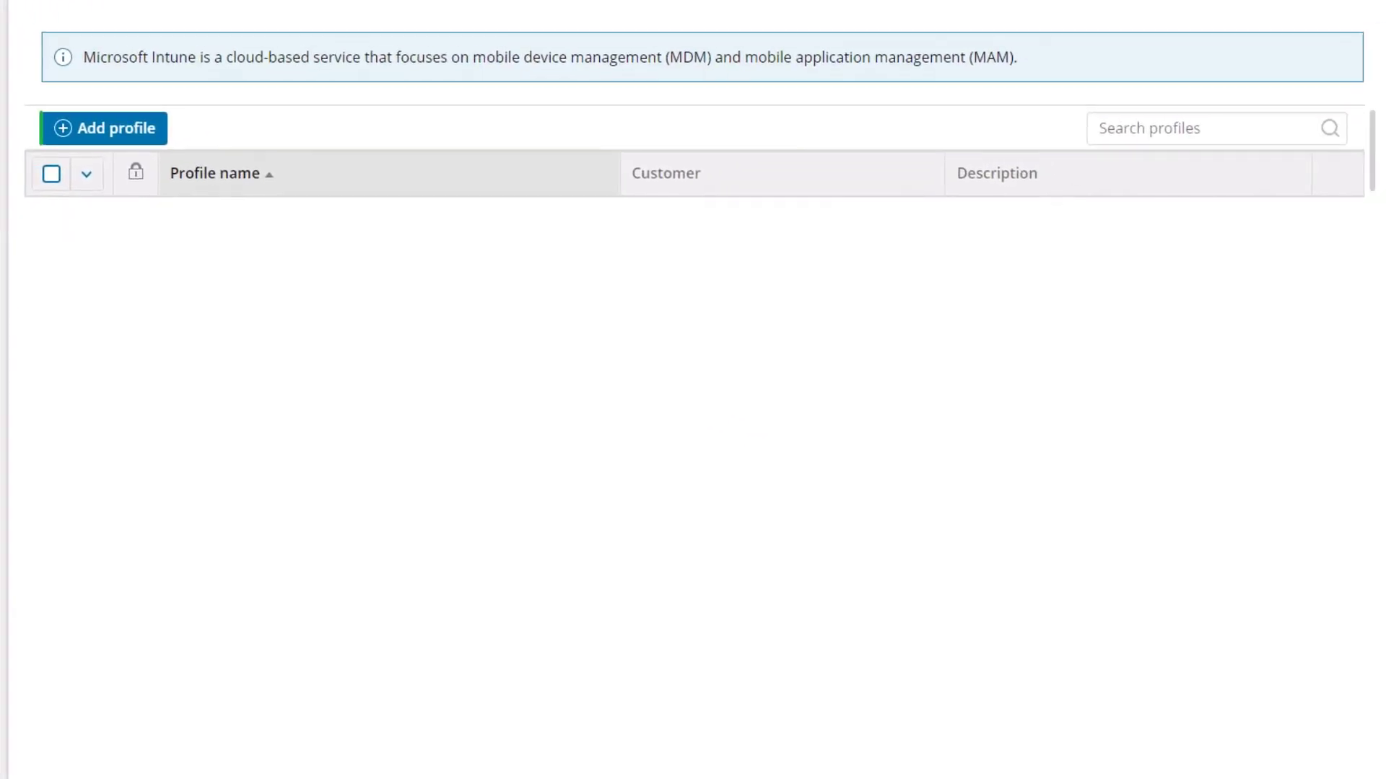
# Add and save a profile named 'Test Profile' described as 'This is a test profile'.
pyautogui.click(141, 127)
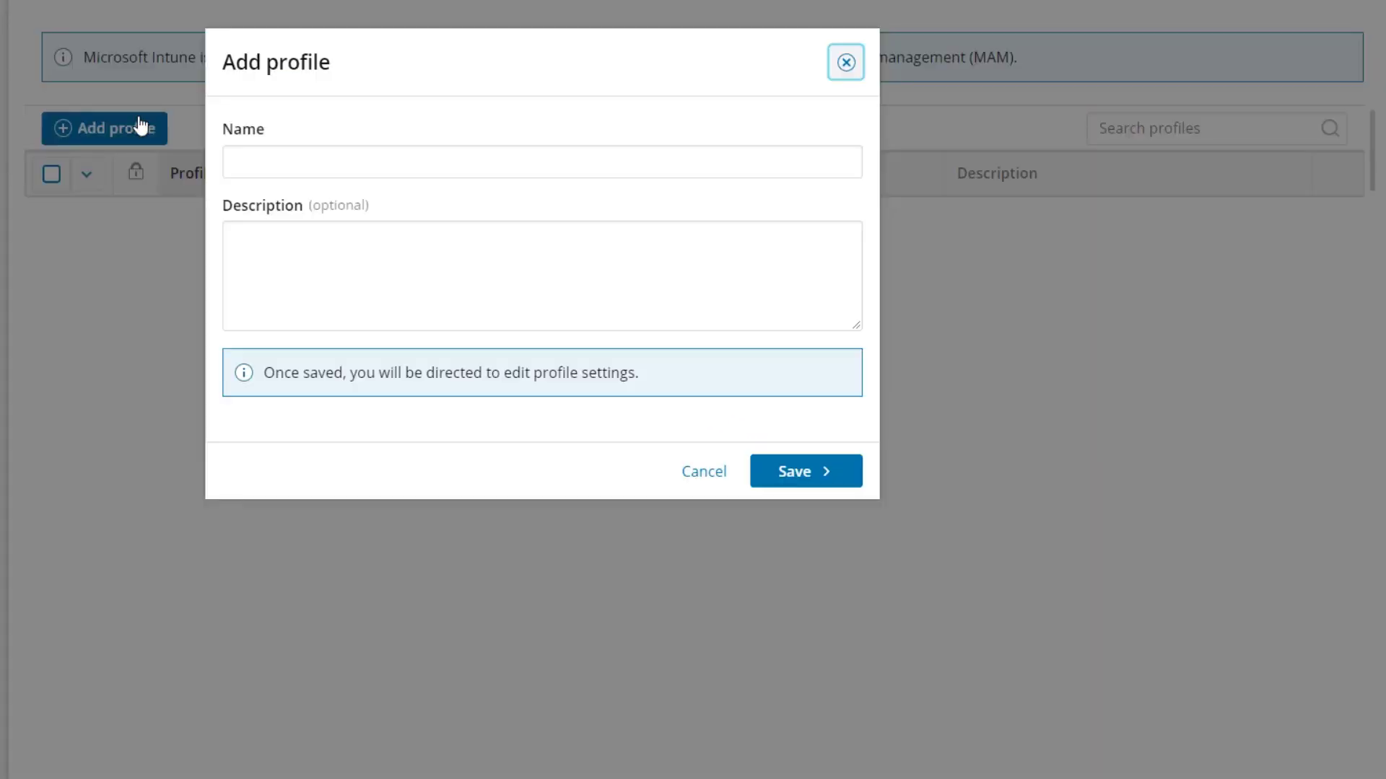
pyautogui.click(278, 149)
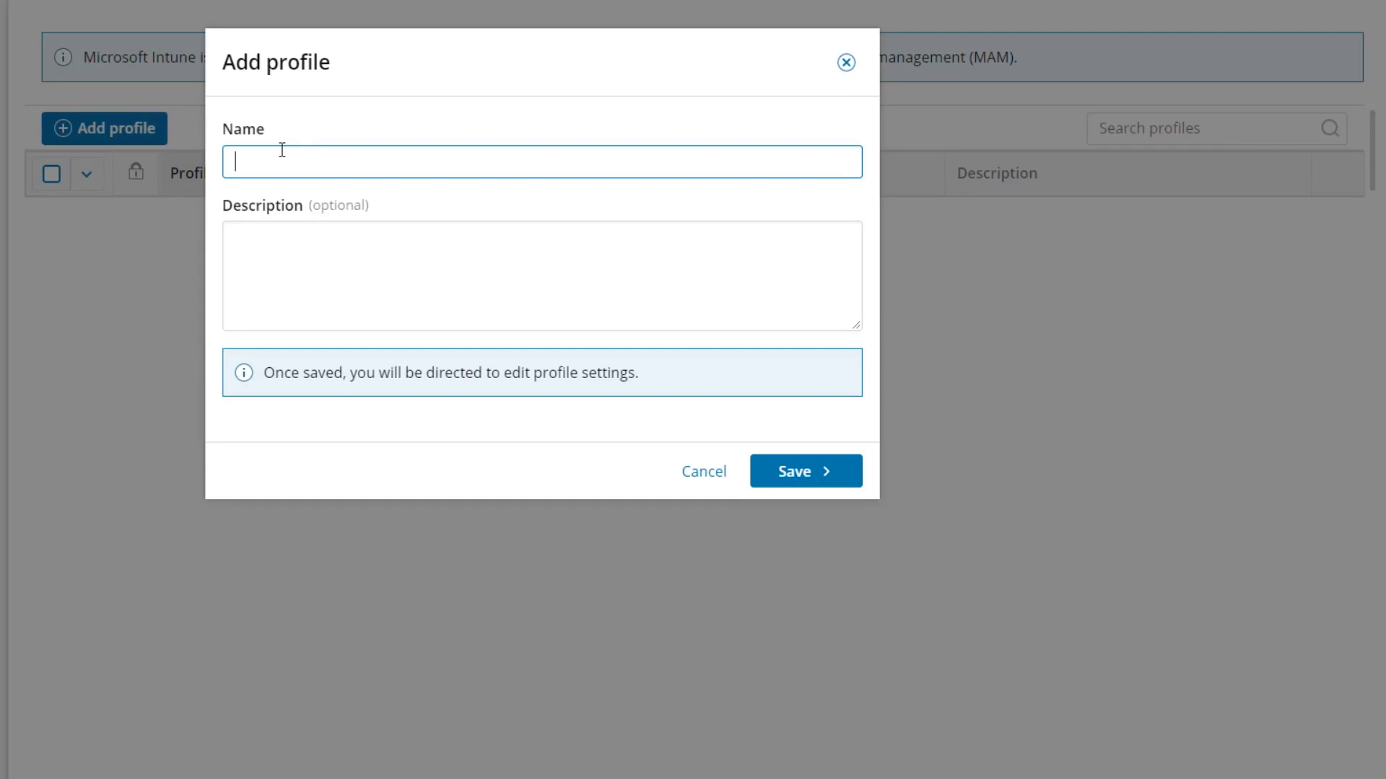
pyautogui.write('Test Profile')
pyautogui.press('Tab')
pyautogui.write('This is a')
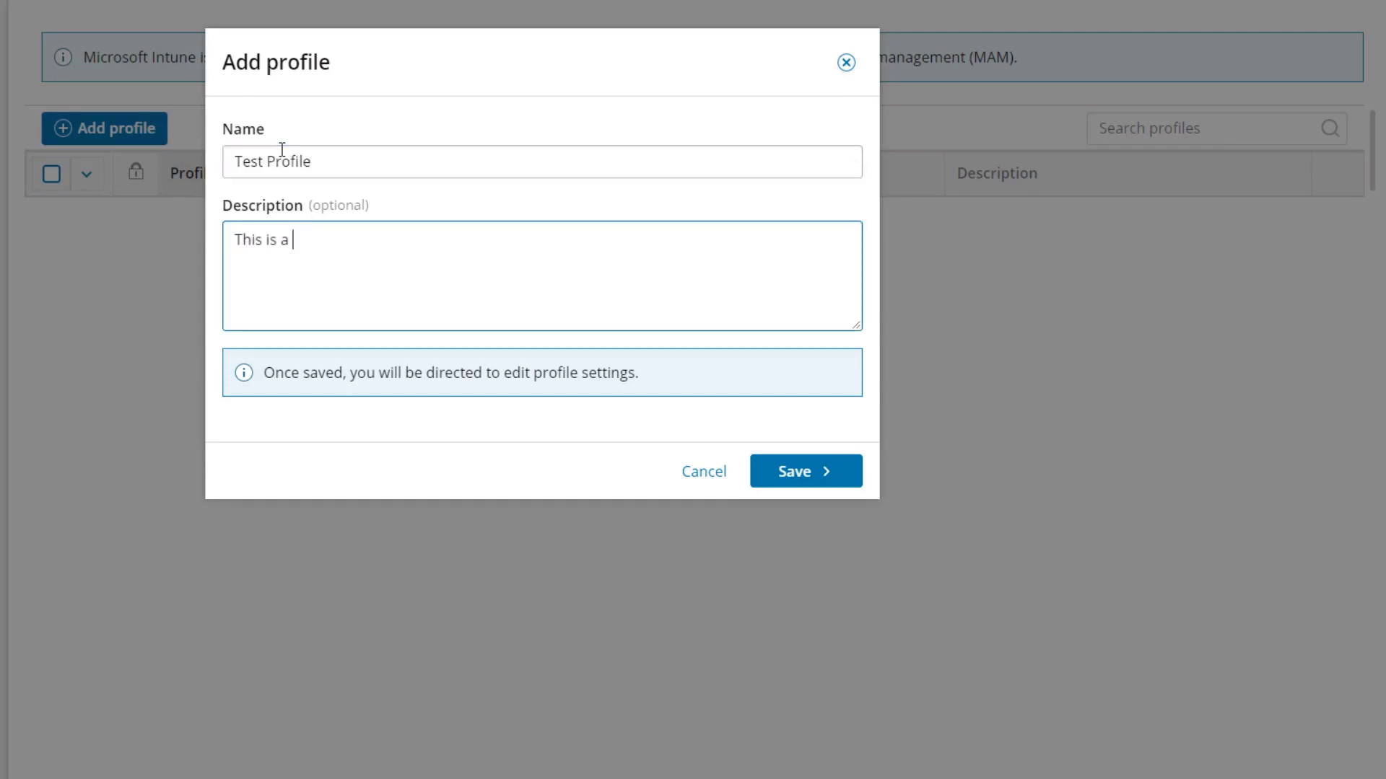
pyautogui.write(' test profile.')
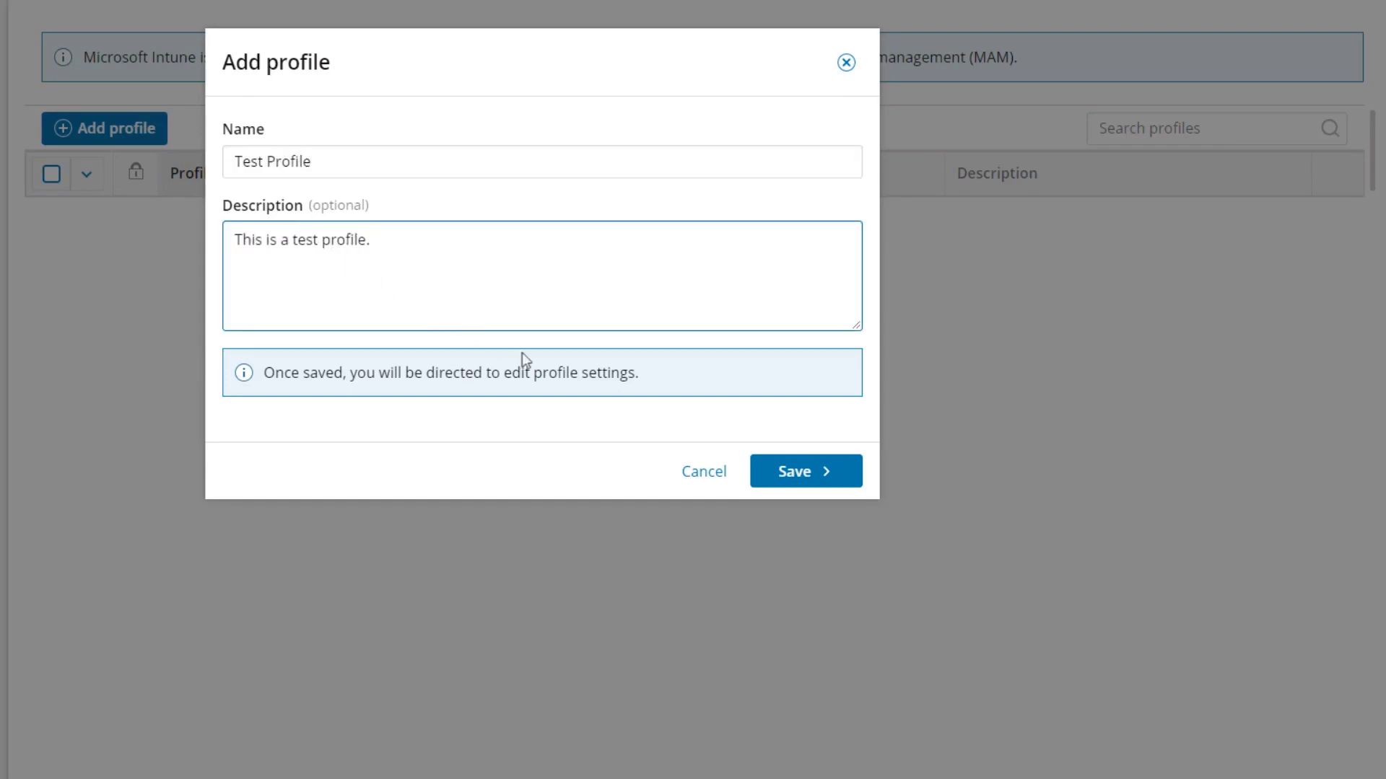
pyautogui.click(808, 488)
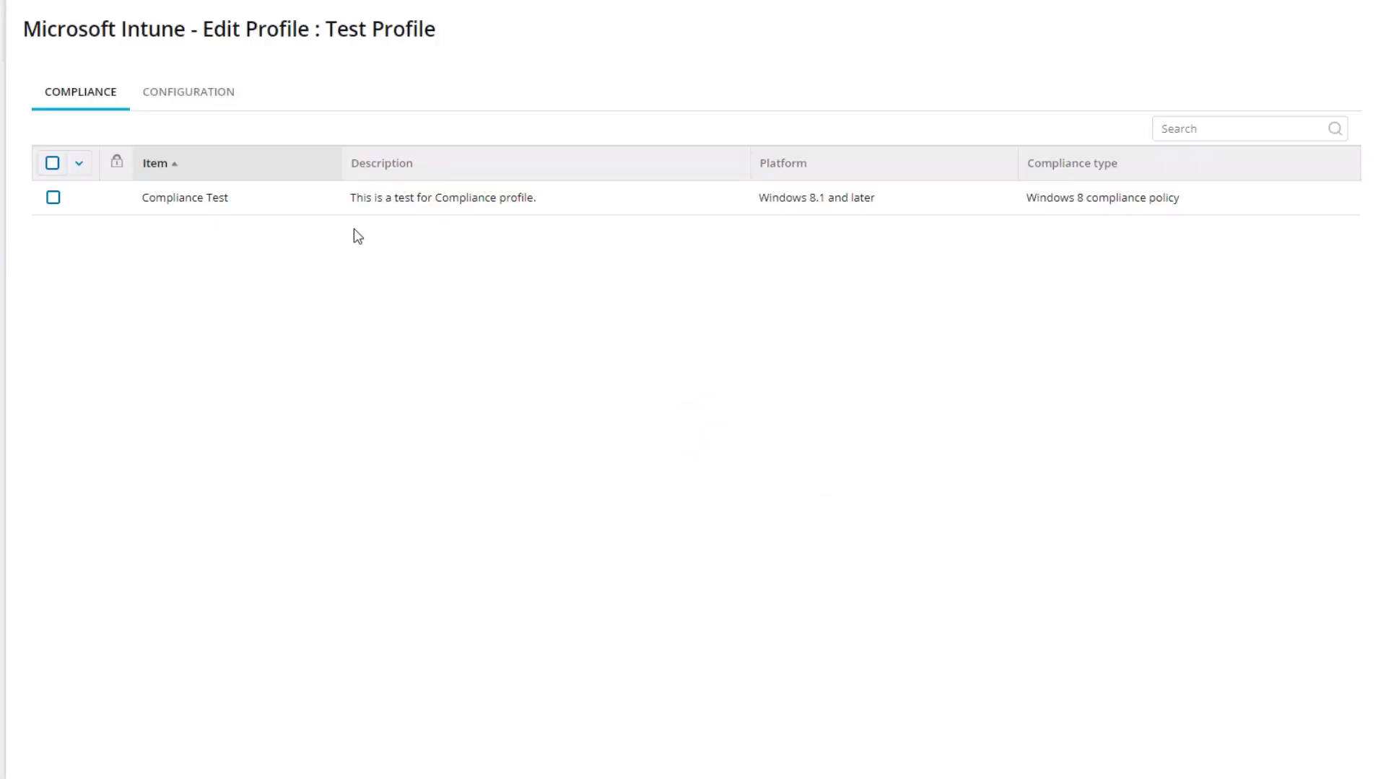
# Tick Compliance Test under Compliance and Configuration Test under Configuration for Test Profile.
pyautogui.click(54, 198)
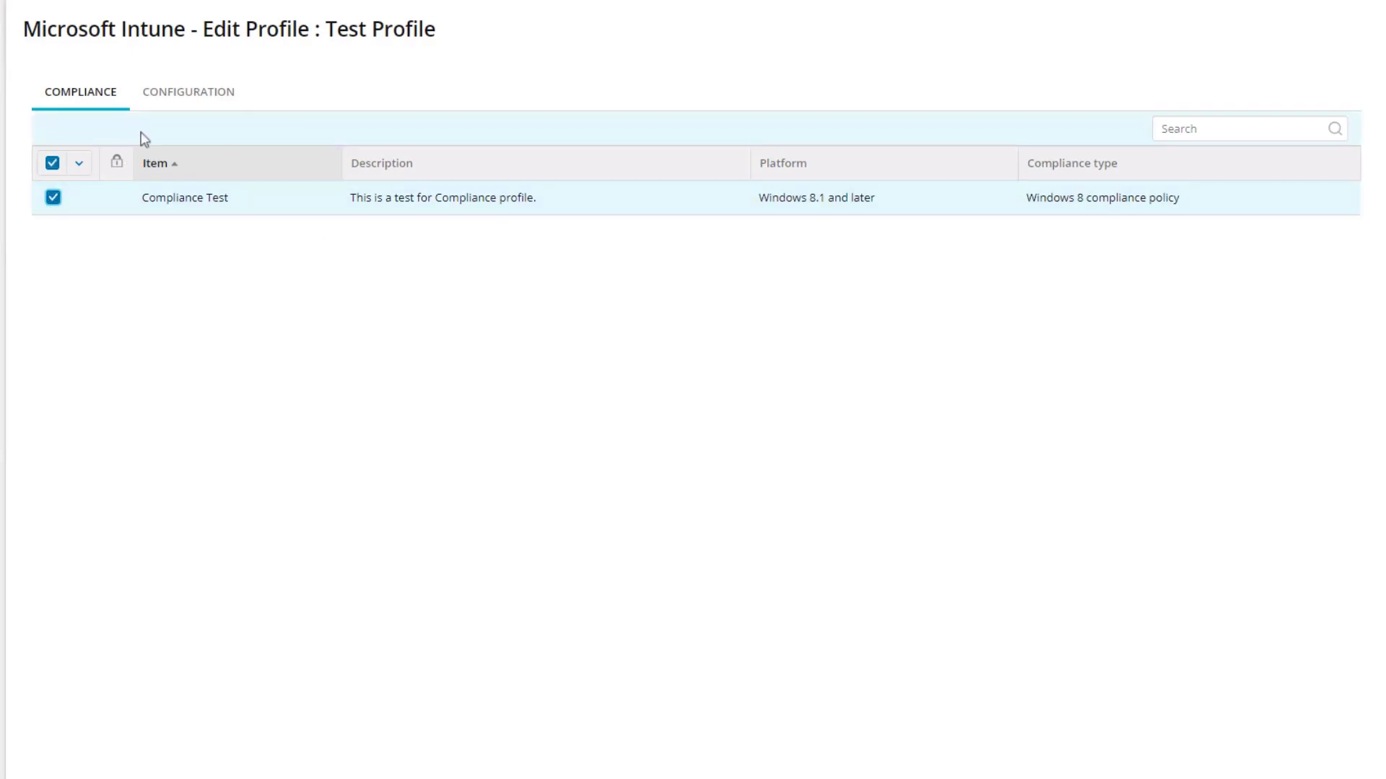
pyautogui.click(197, 93)
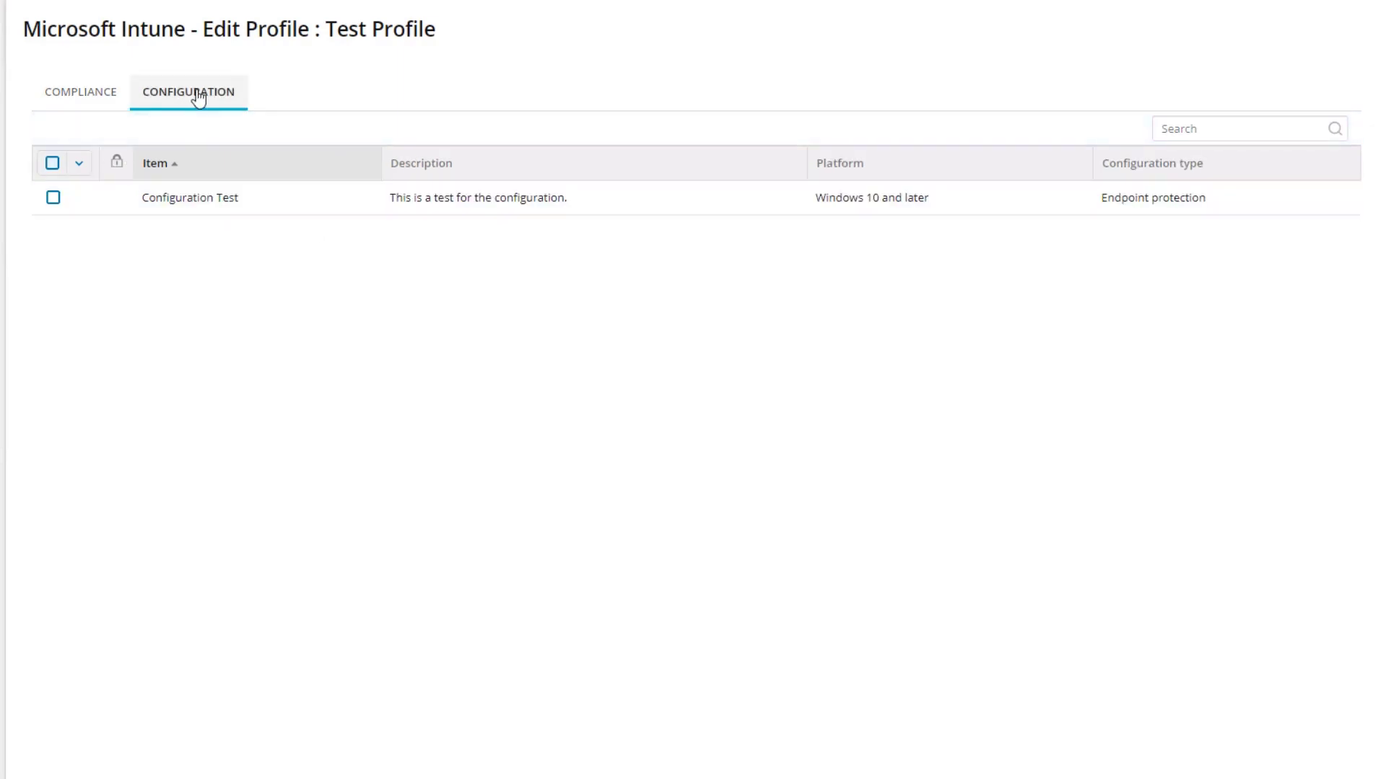
pyautogui.click(53, 198)
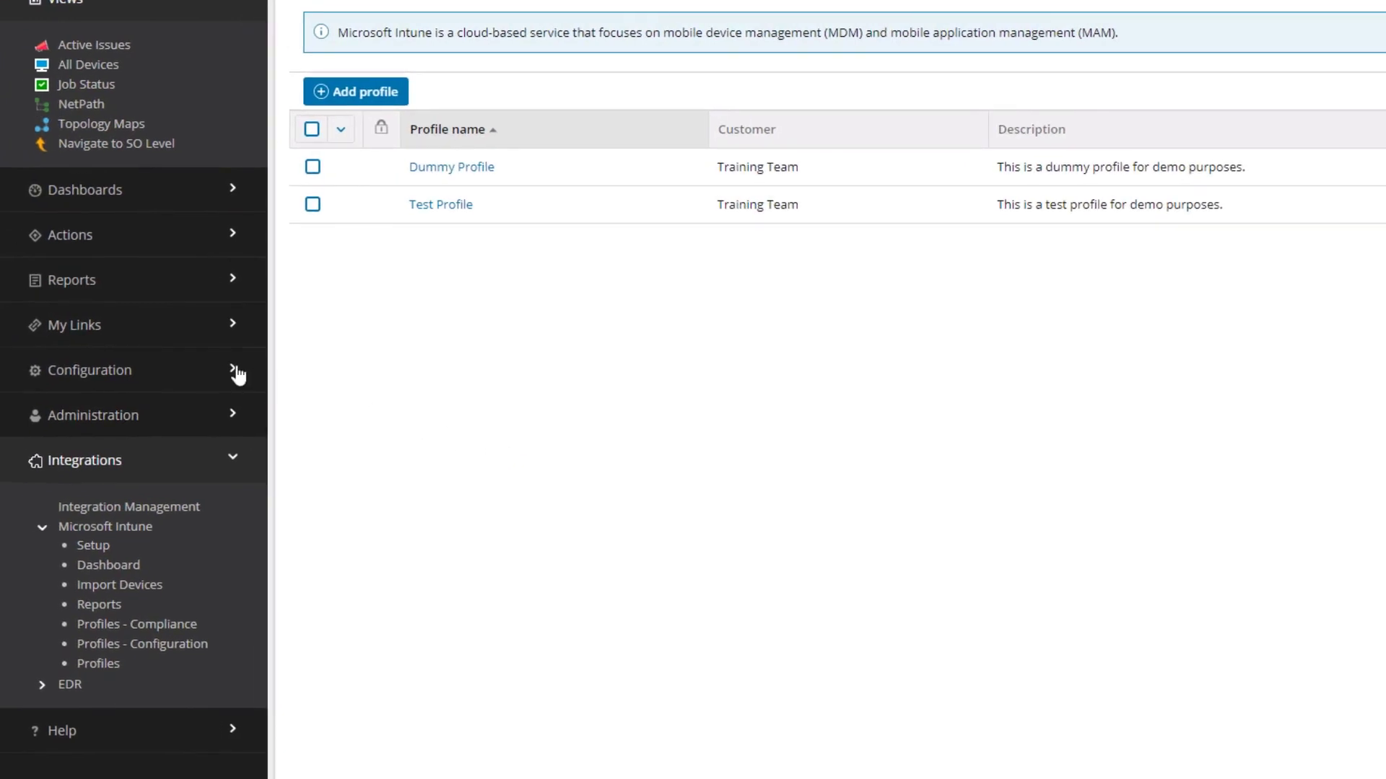
# Navigate to Configuration > Monitoring > Rules in the sidebar.
pyautogui.click(239, 374)
pyautogui.click(45, 517)
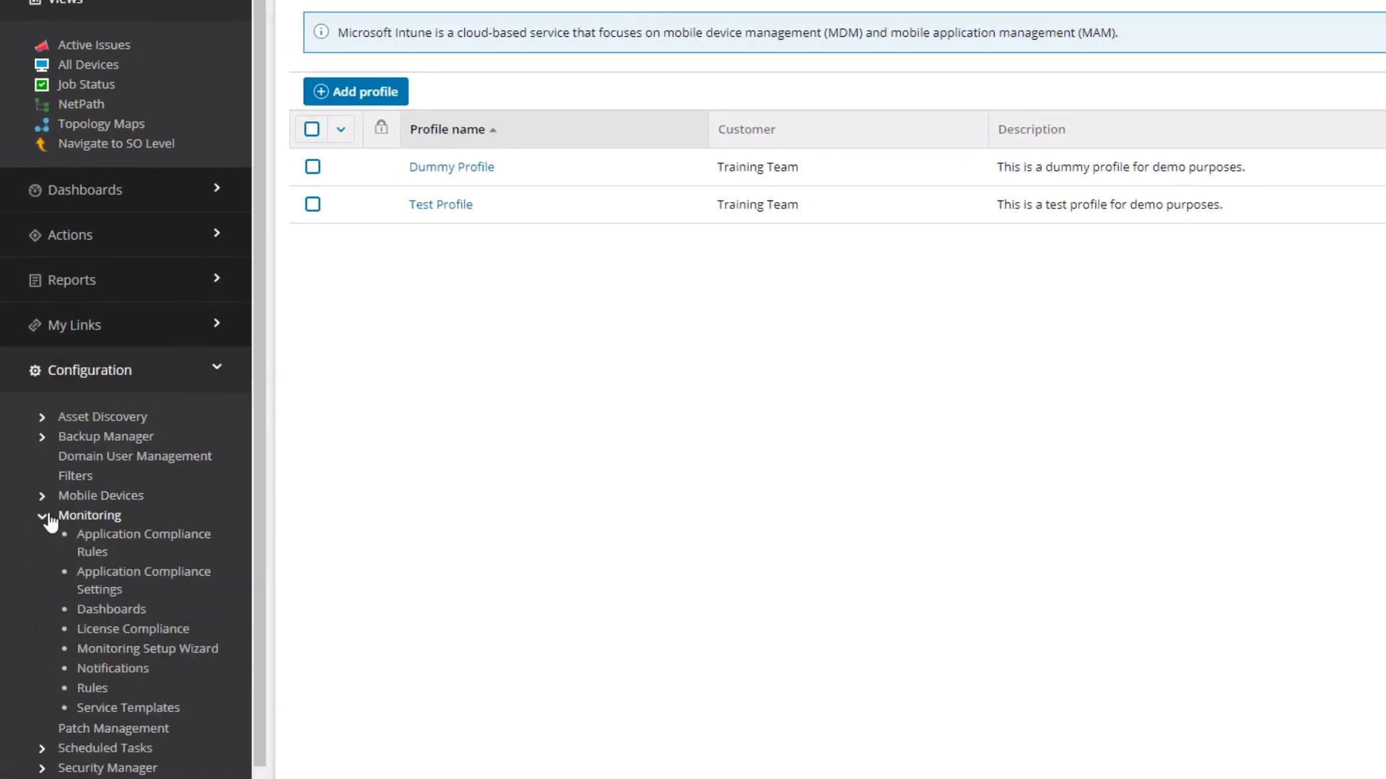
pyautogui.click(92, 688)
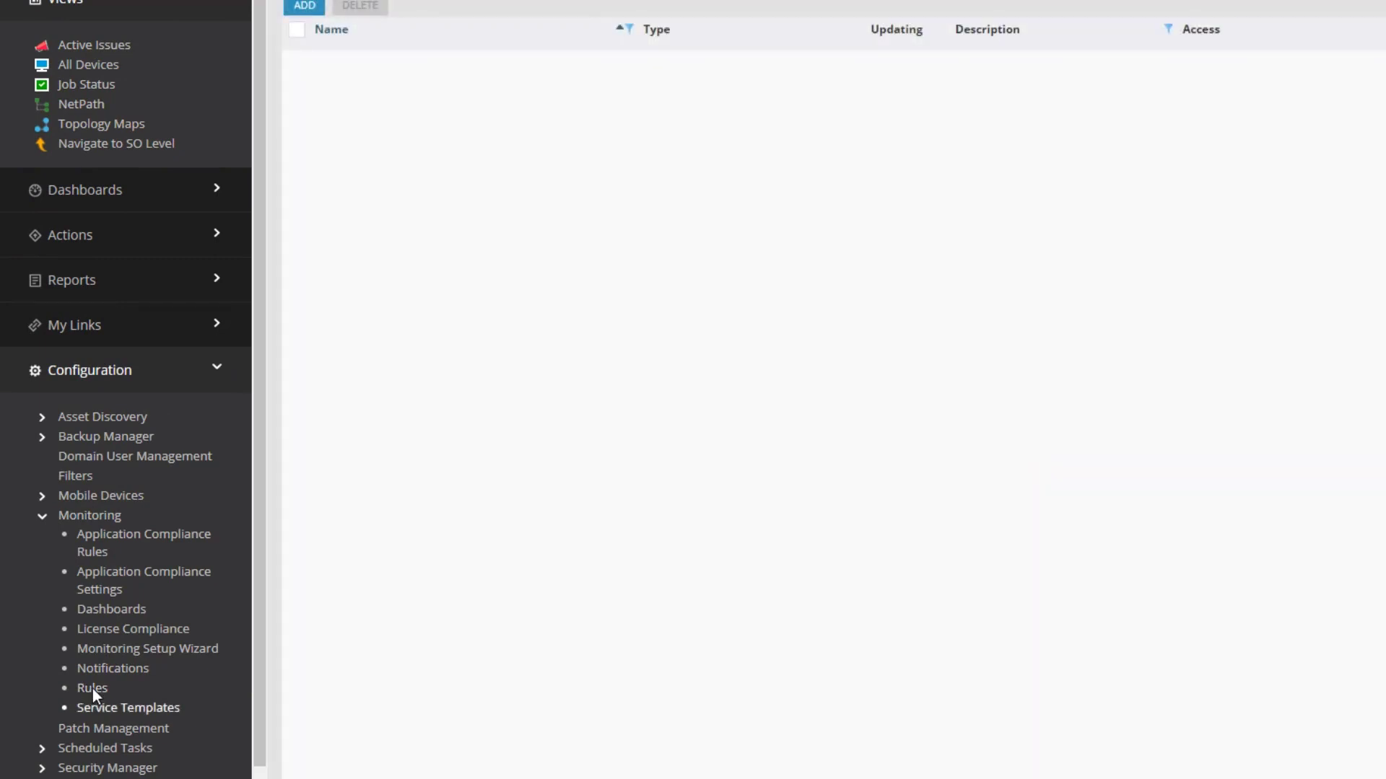
pyautogui.scroll(1, 93, 690)
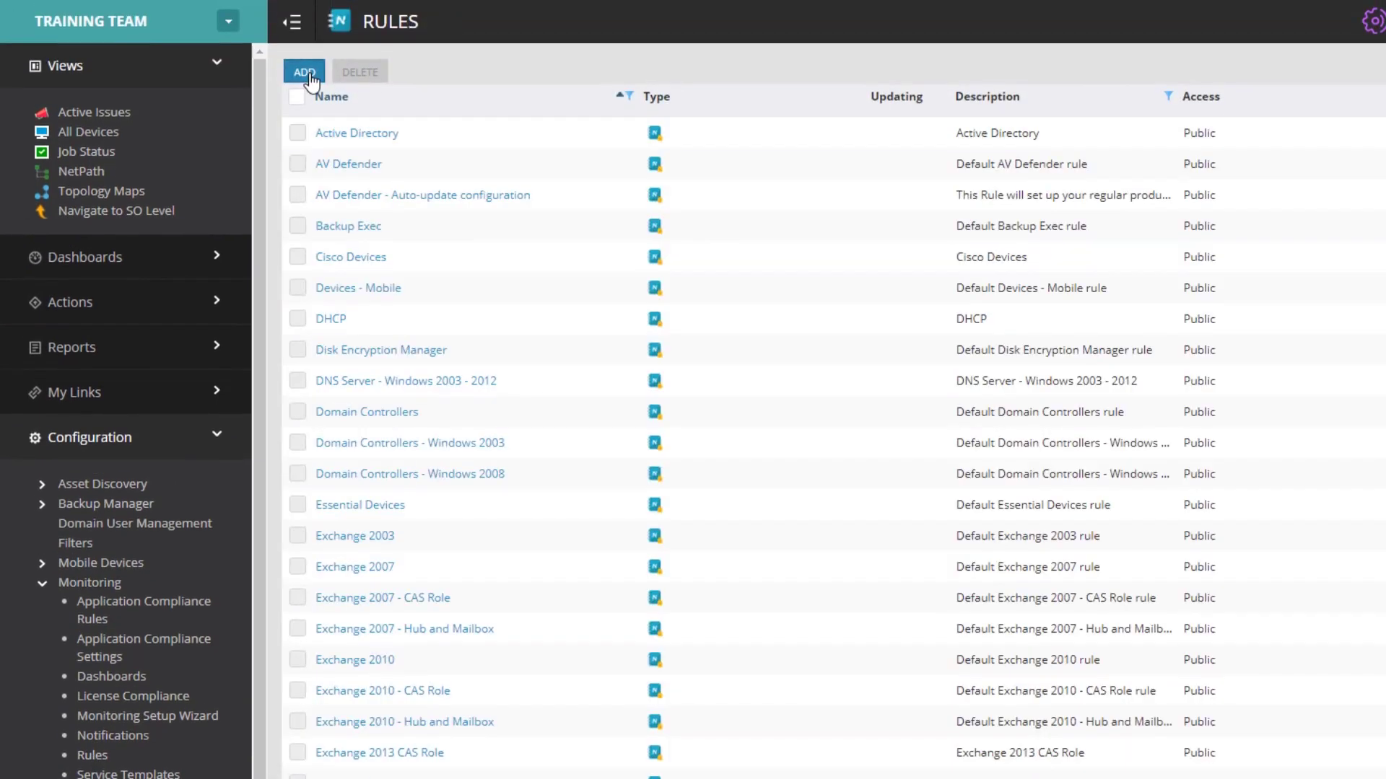
# Add a rule whose Microsoft Intune action is Configure Existing with Test Profile, and save it.
pyautogui.click(310, 78)
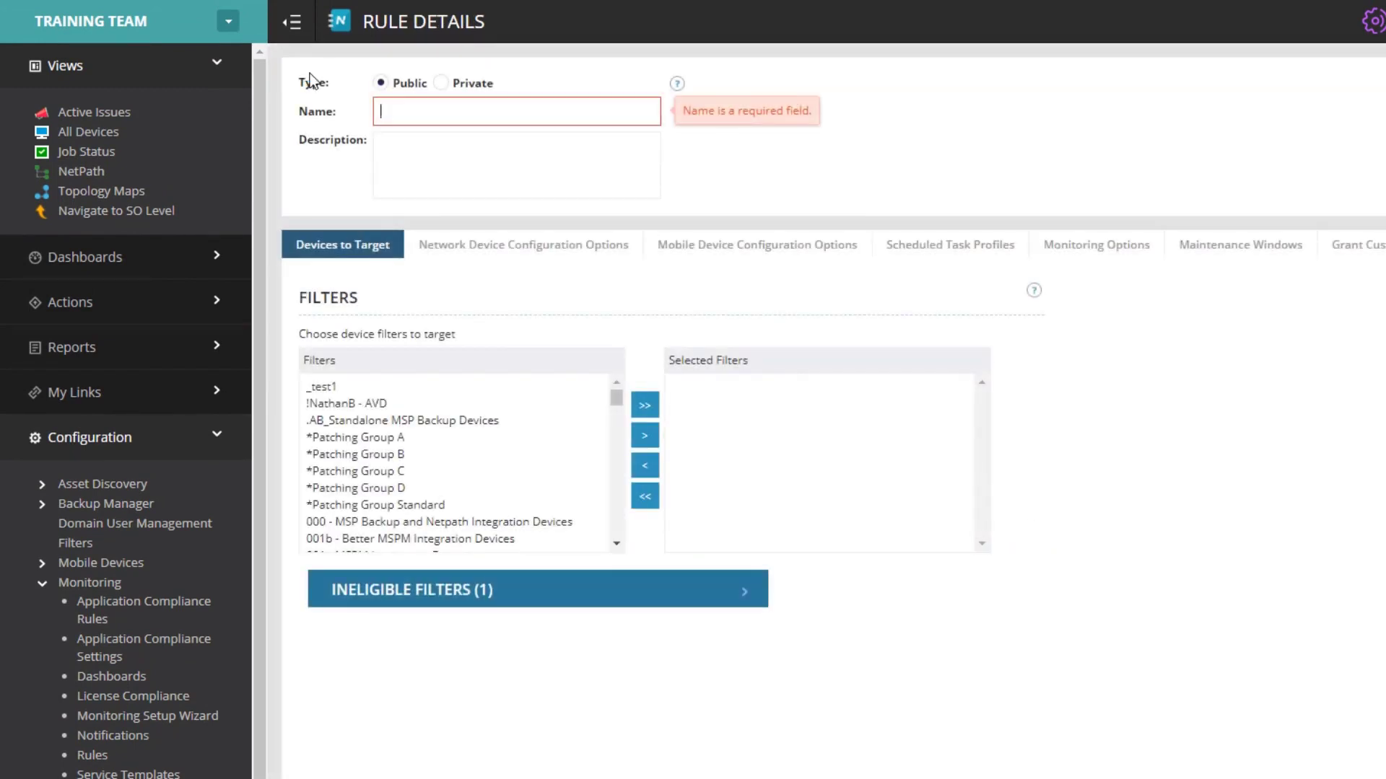
pyautogui.click(596, 249)
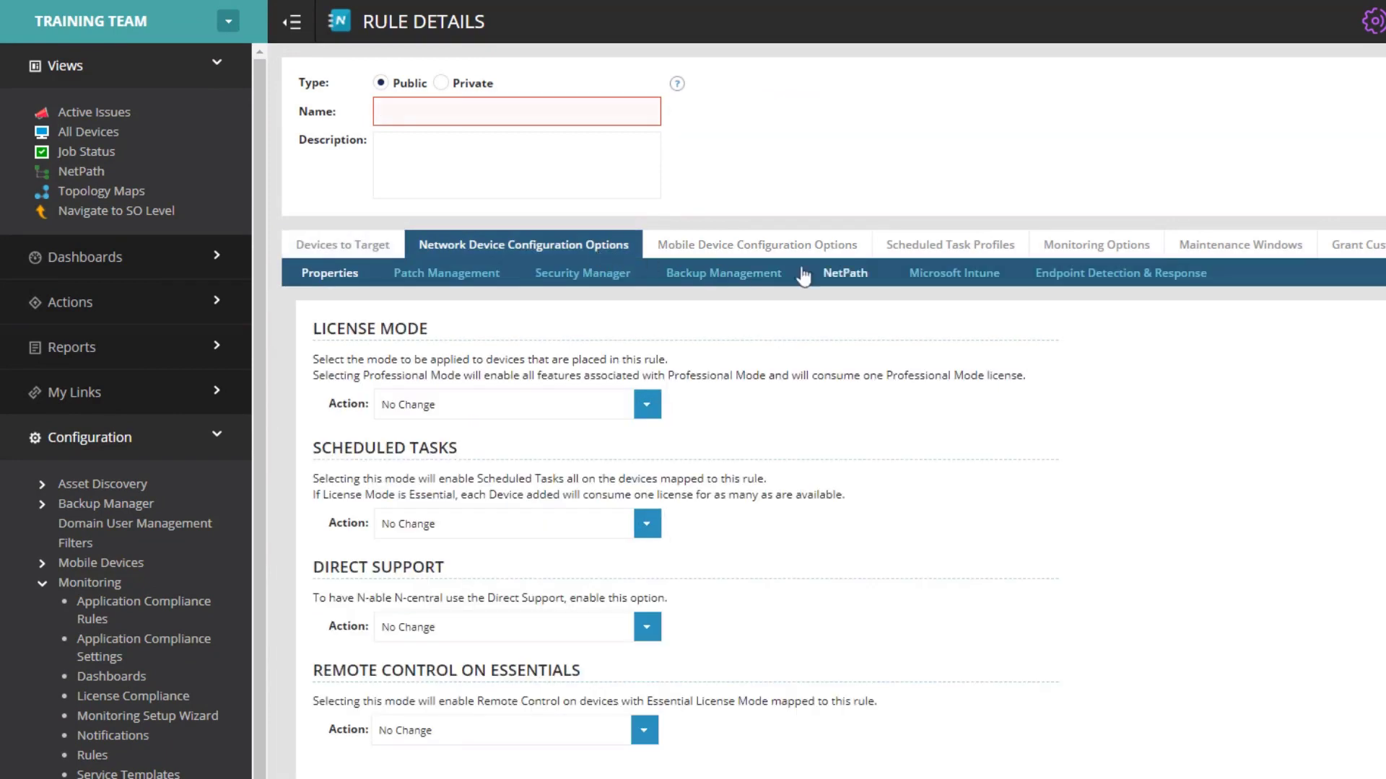
pyautogui.click(957, 278)
pyautogui.click(991, 352)
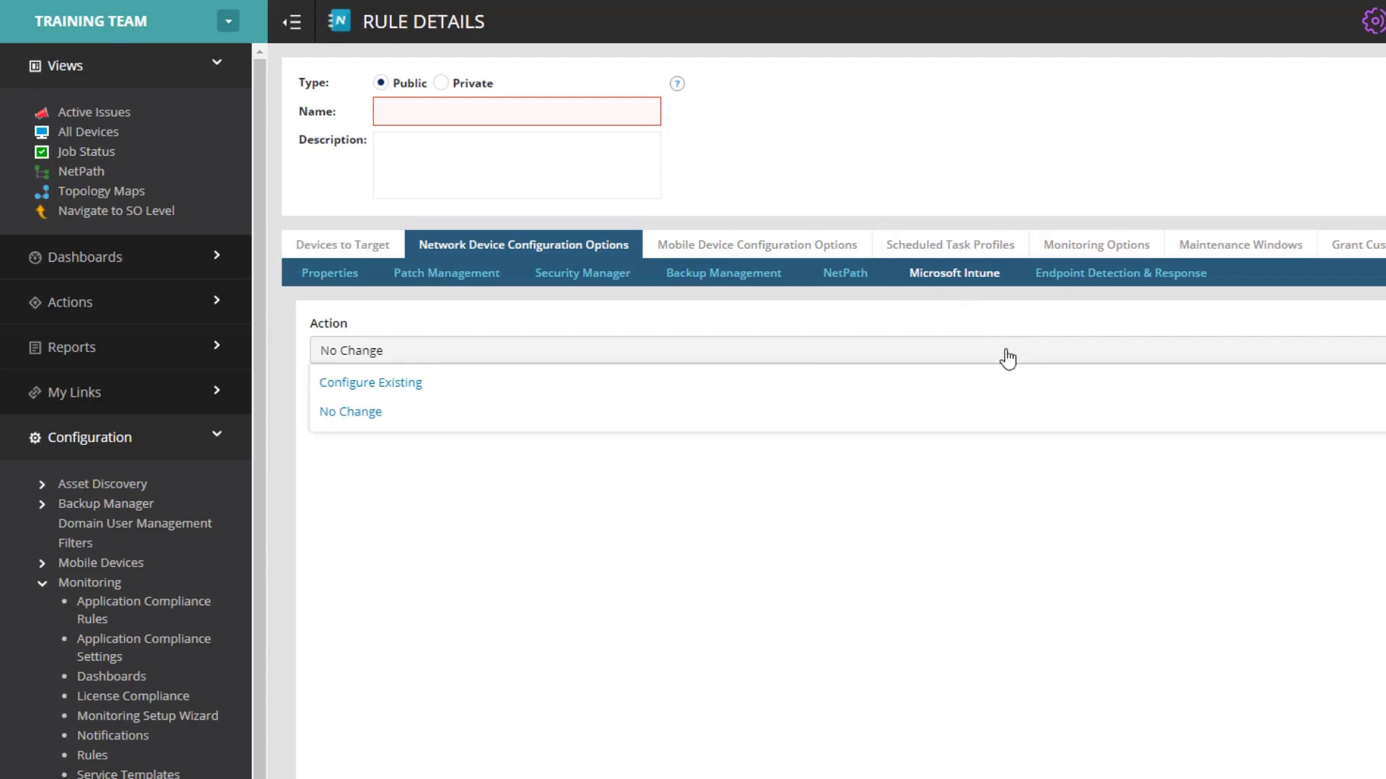
pyautogui.click(690, 393)
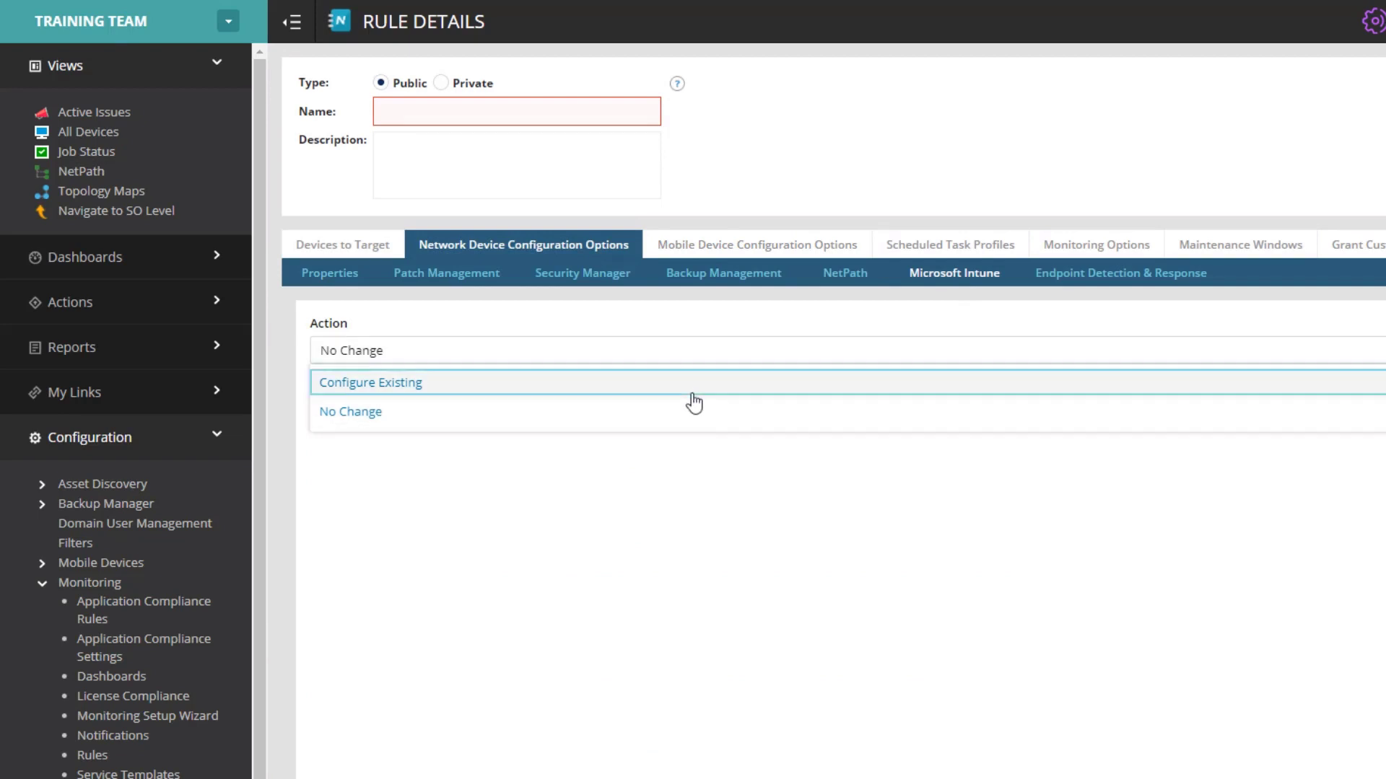
pyautogui.click(689, 407)
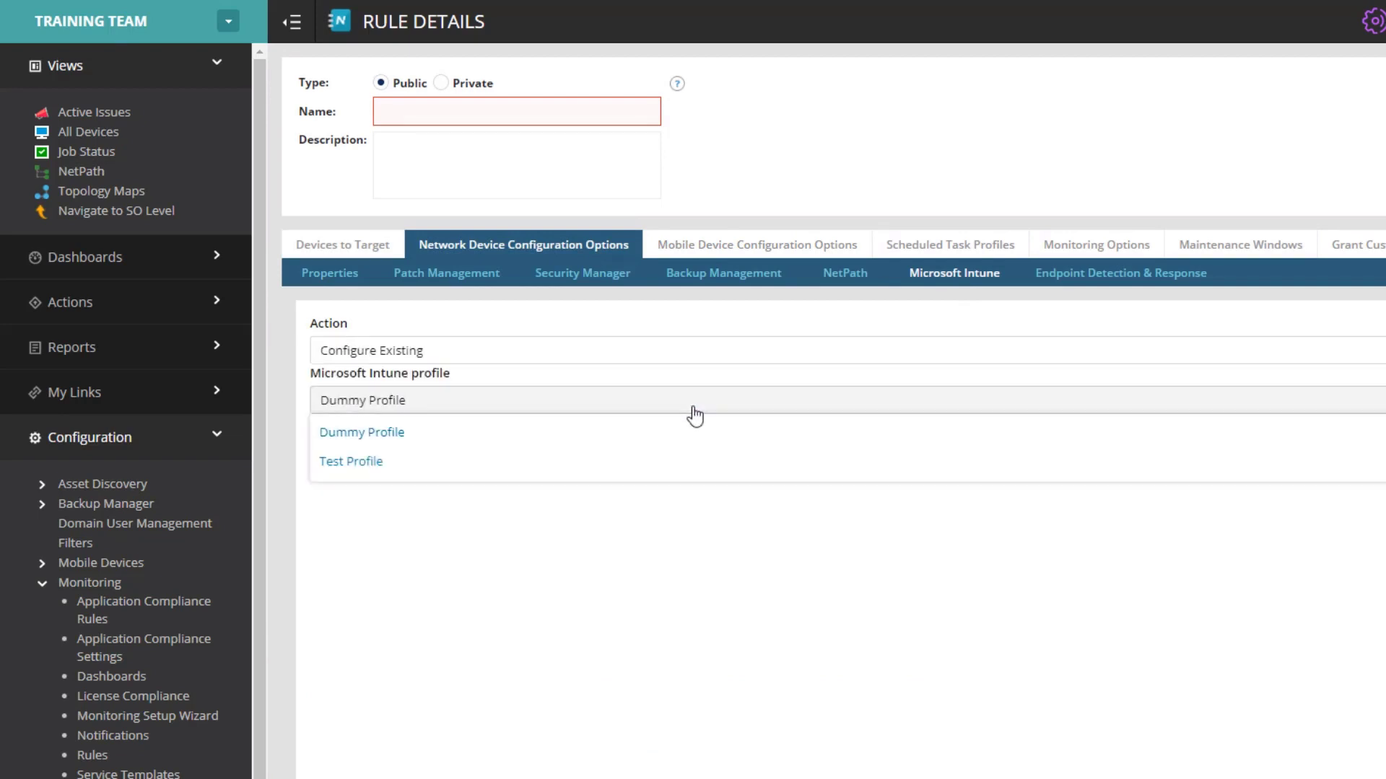
pyautogui.click(661, 461)
pyautogui.scroll(-3, 662, 470)
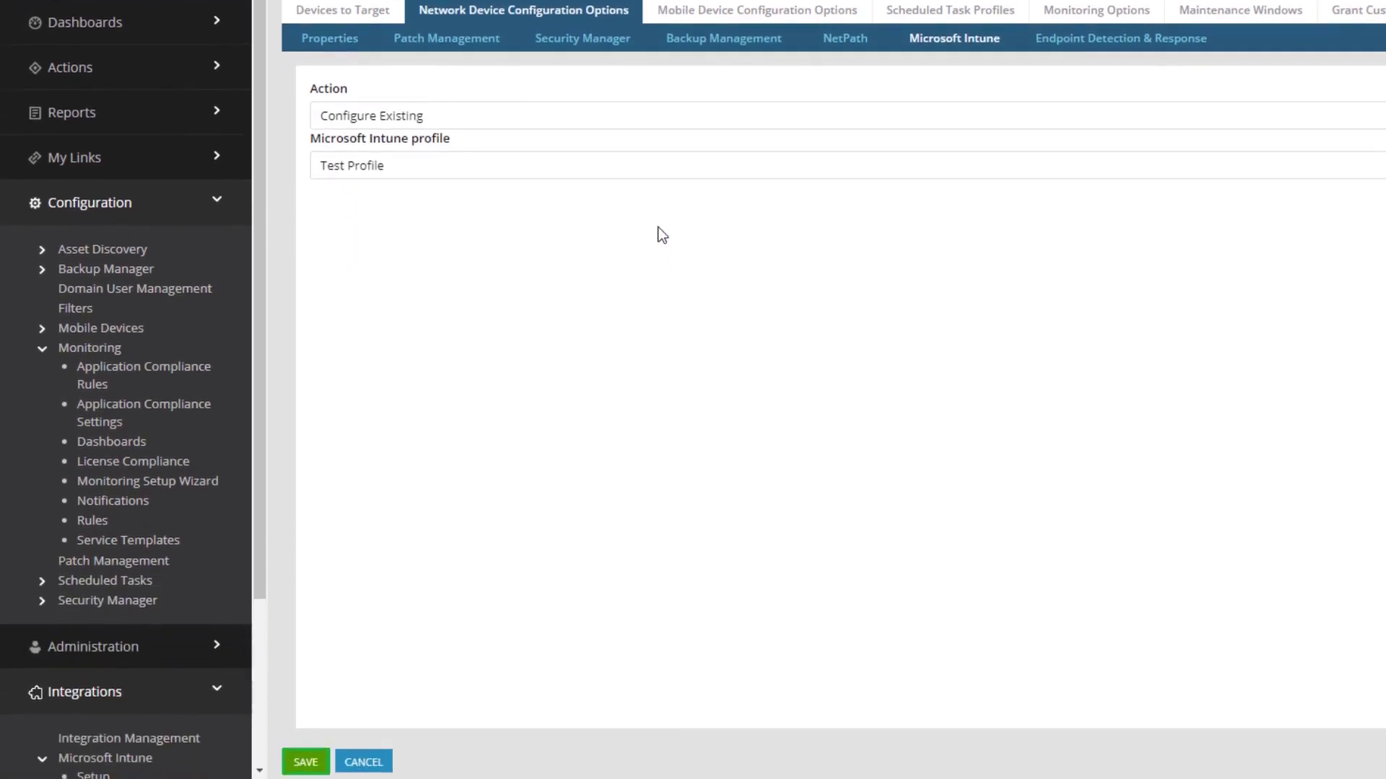
pyautogui.press('Return')
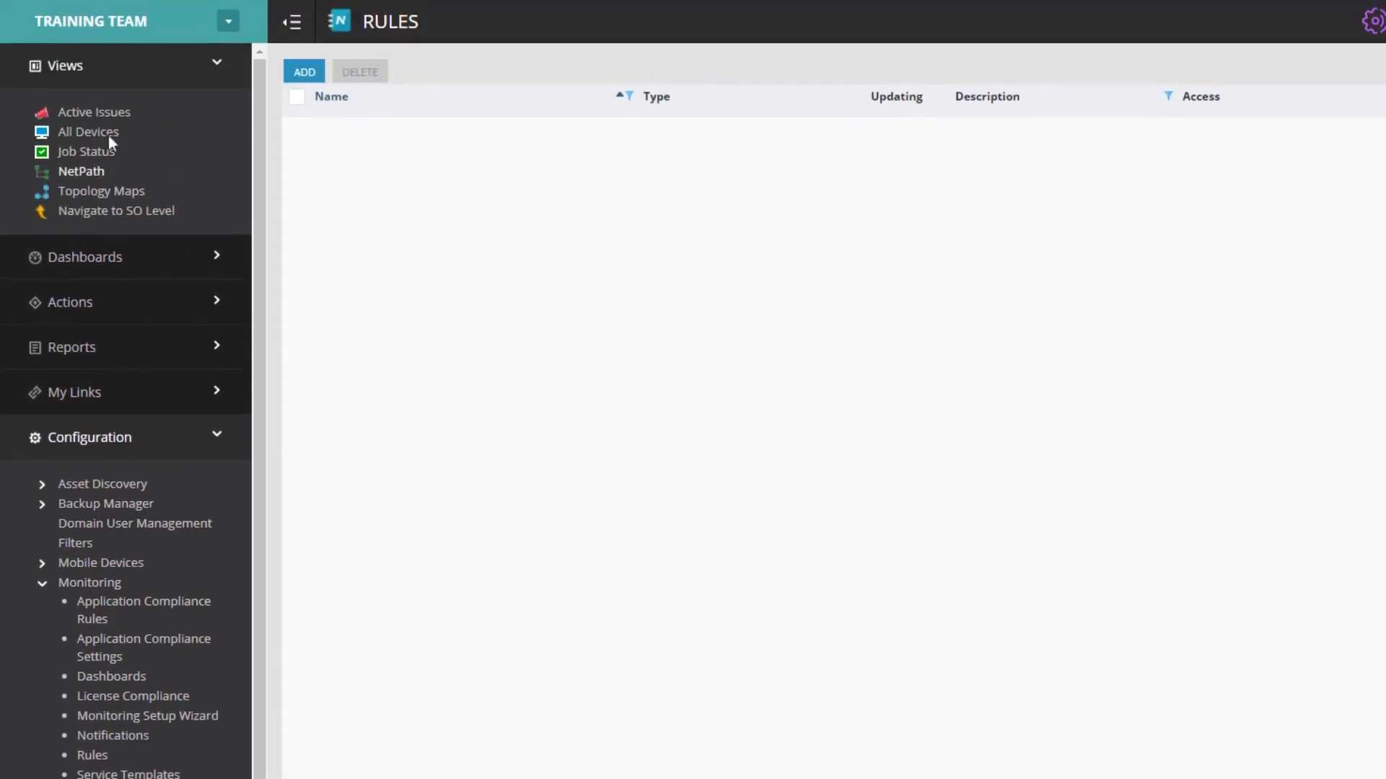
# Choose Test Profile in AUS-VSR-TMS-084's Microsoft Intune settings, replacing Dummy Profile.
pyautogui.click(88, 132)
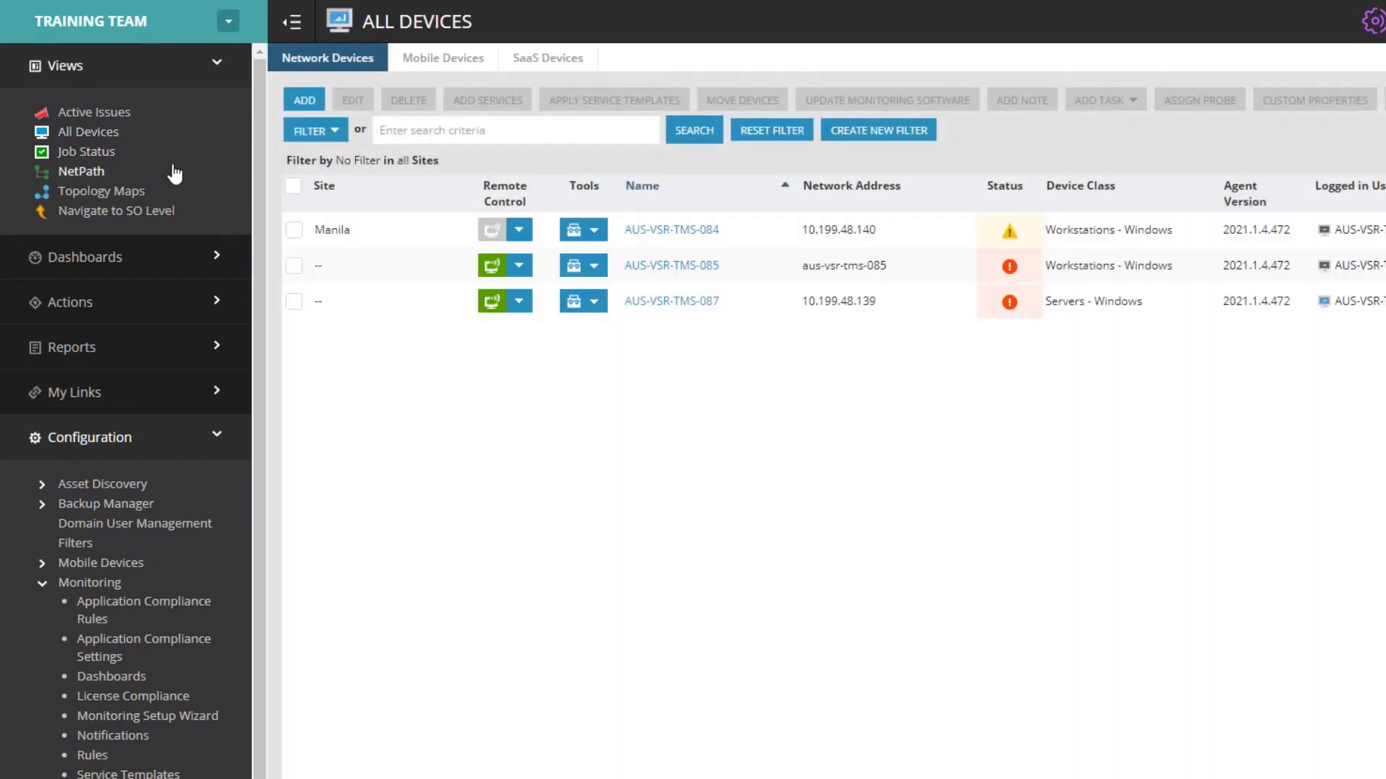
pyautogui.click(690, 234)
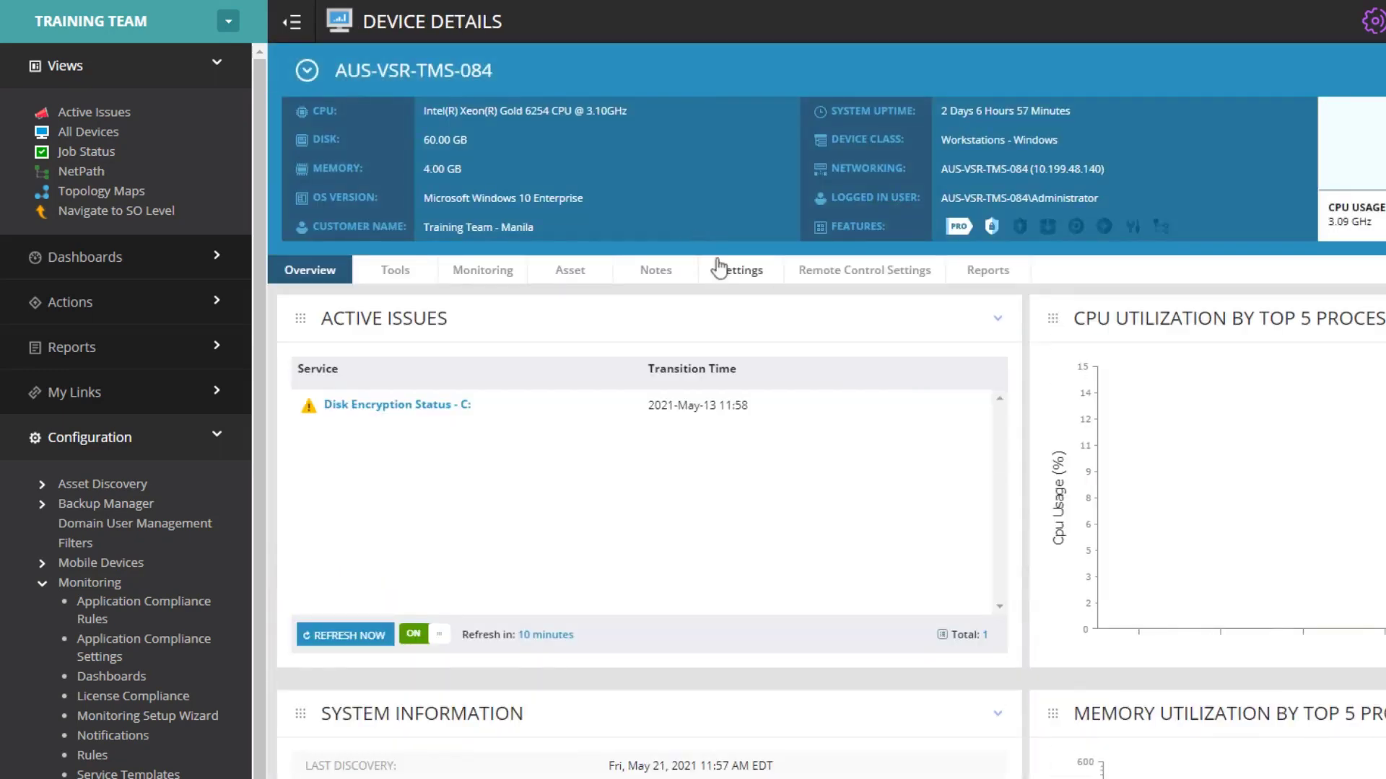
pyautogui.click(726, 270)
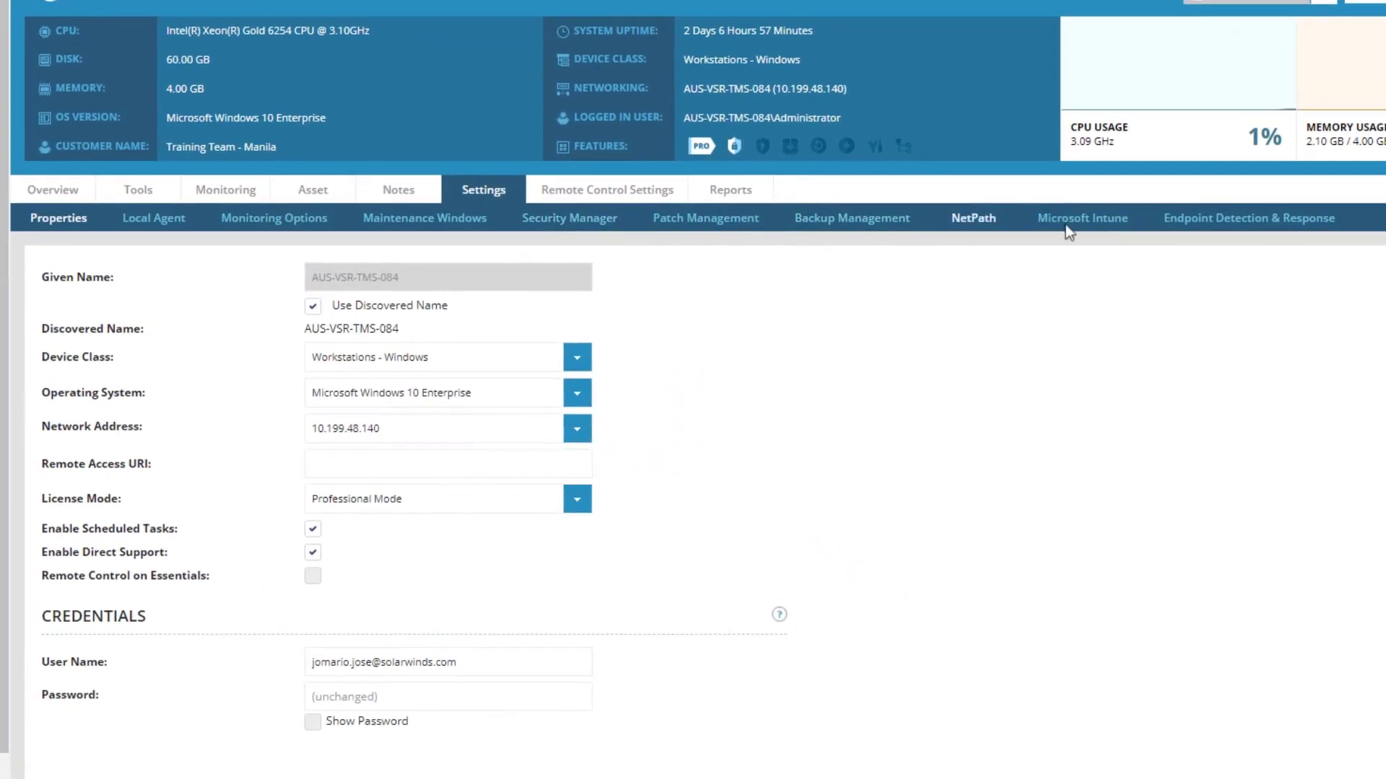
pyautogui.click(1072, 219)
pyautogui.click(1227, 296)
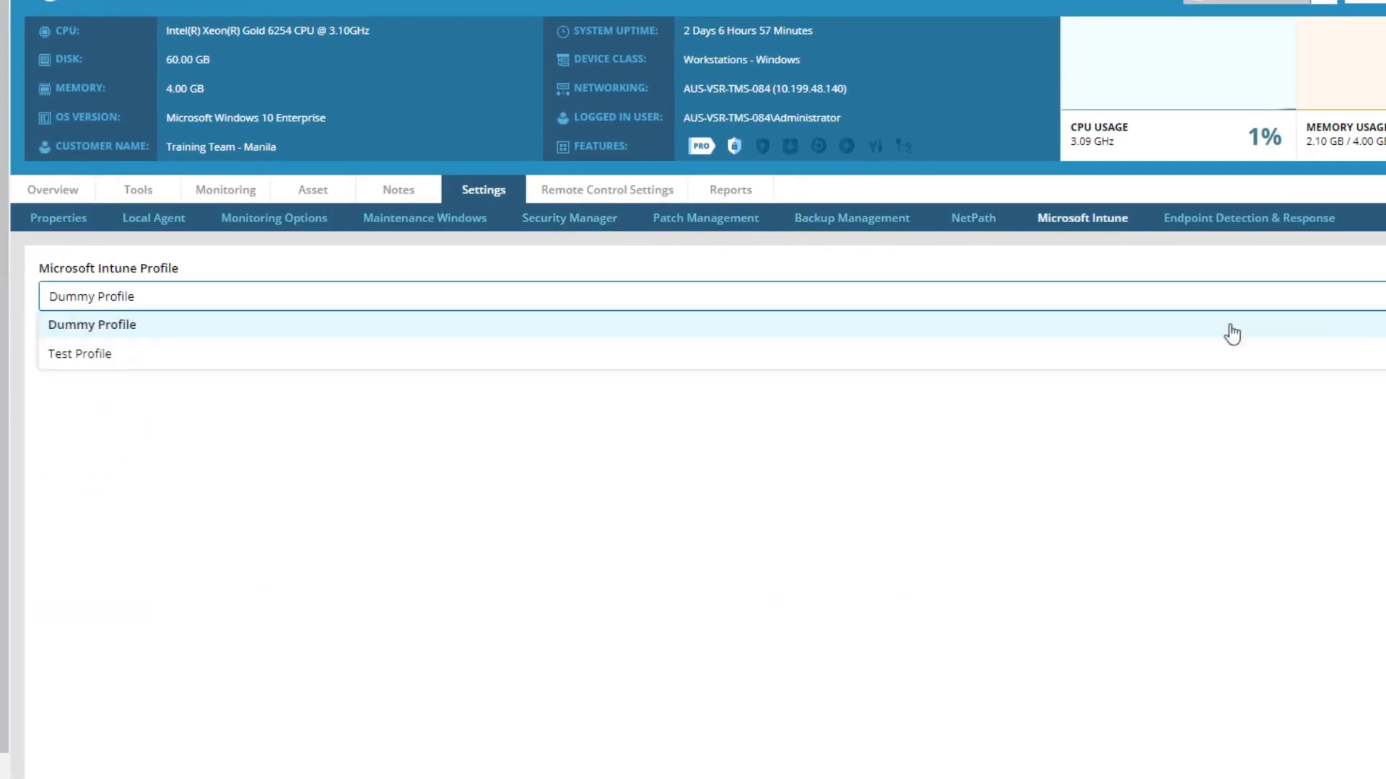
pyautogui.click(765, 356)
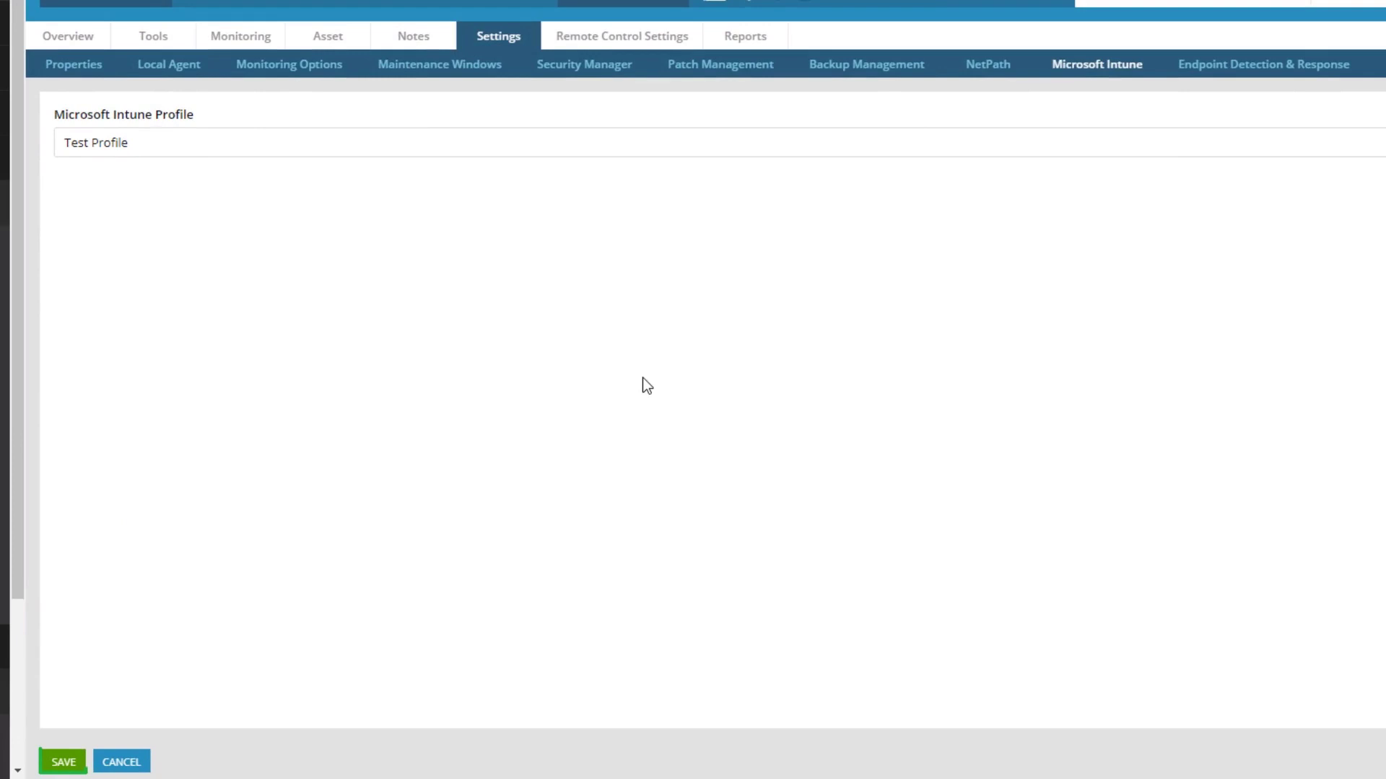